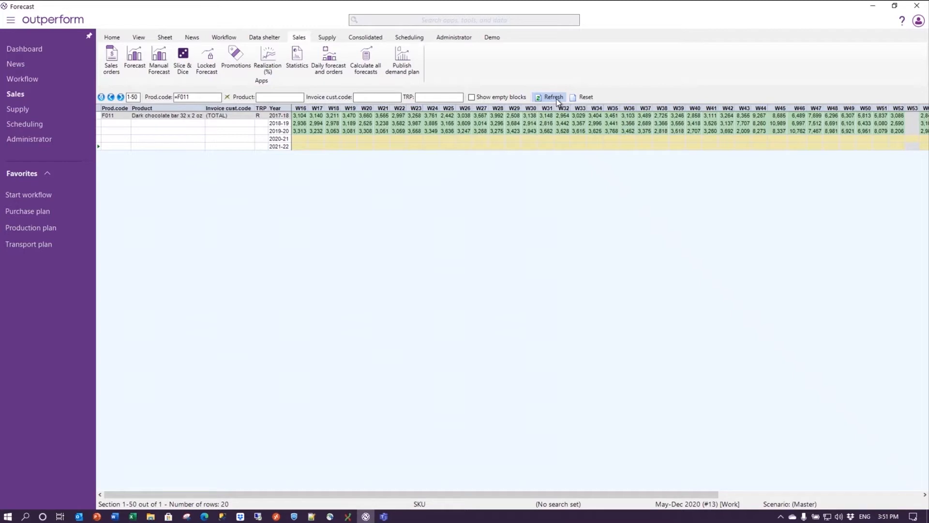
# Review the W16 sales history of product F011 for 2017-18 to 2019-20 alongside its 2020-21 forecast cell.
pyautogui.click(300, 139)
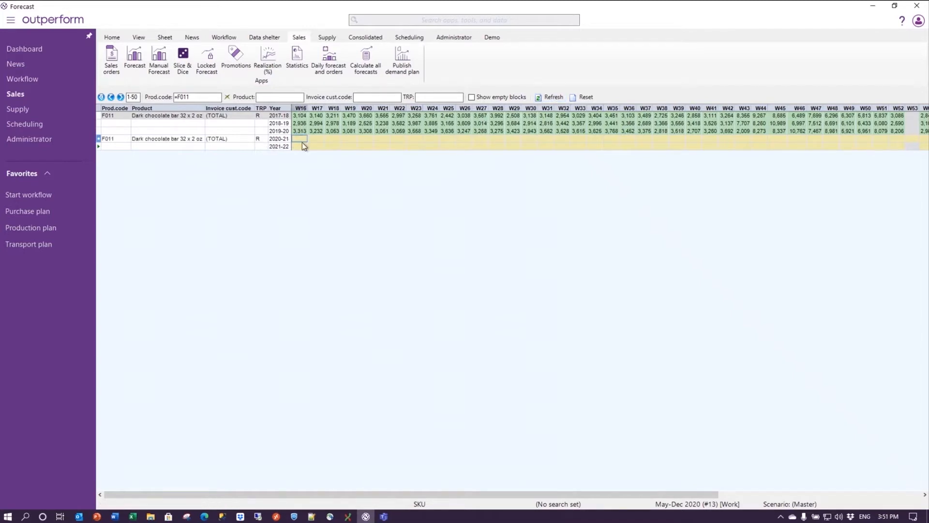
pyautogui.moveTo(300, 116); pyautogui.dragTo(302, 132)
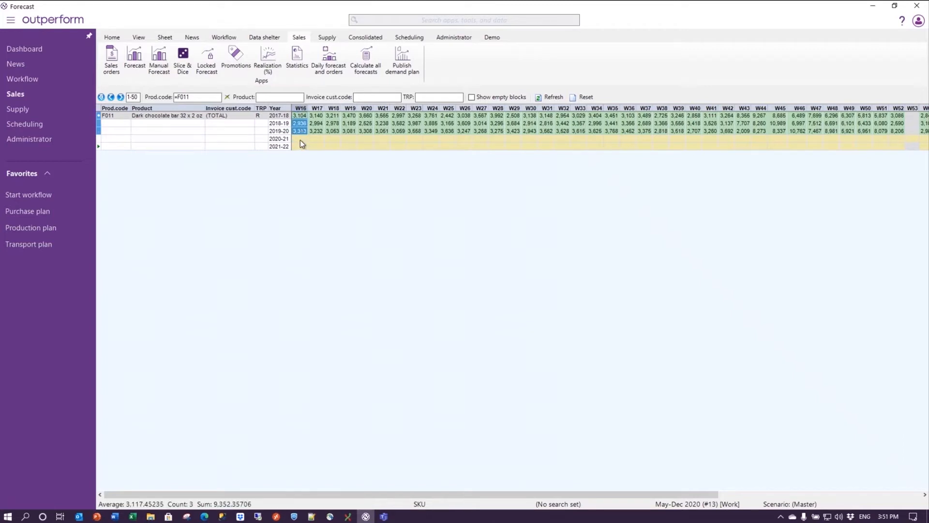
pyautogui.click(300, 140)
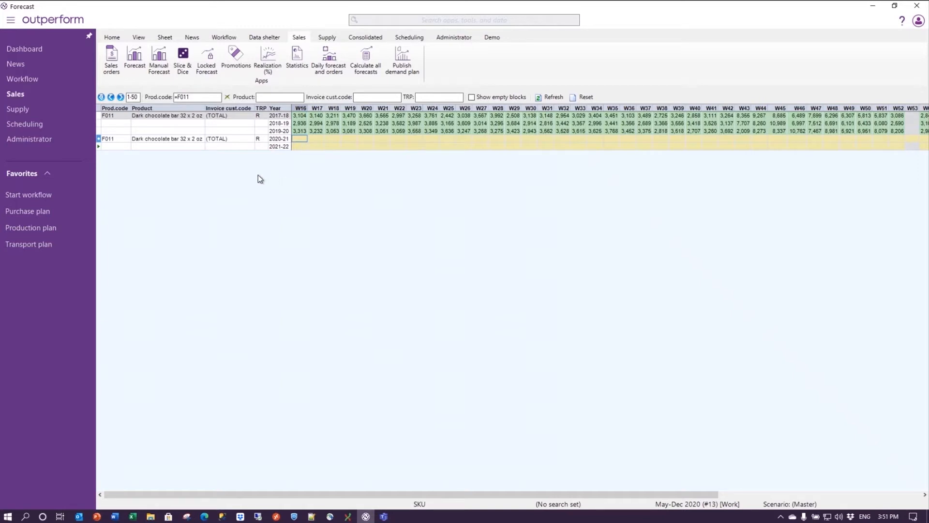
# Expand the F011 total into its individual customer rows and look through each customer's sales history.
pyautogui.click(99, 146)
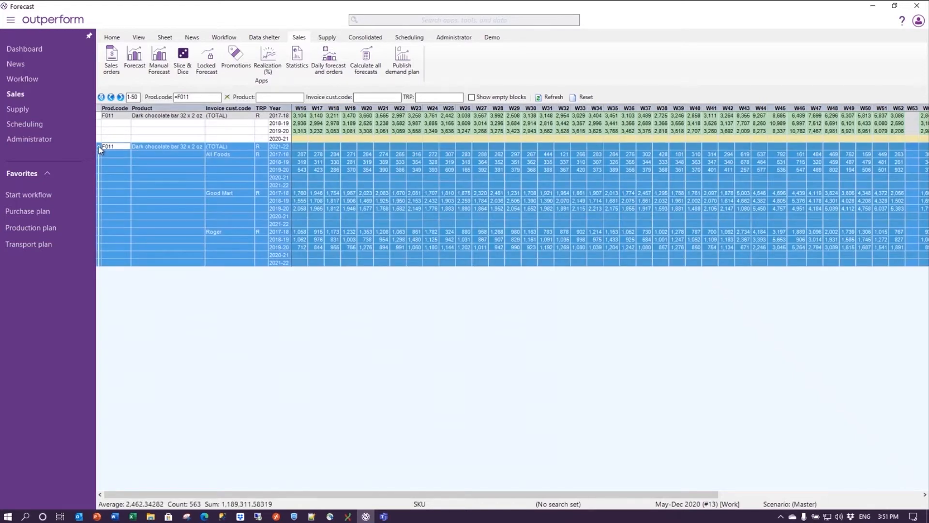
pyautogui.click(231, 155)
pyautogui.click(234, 193)
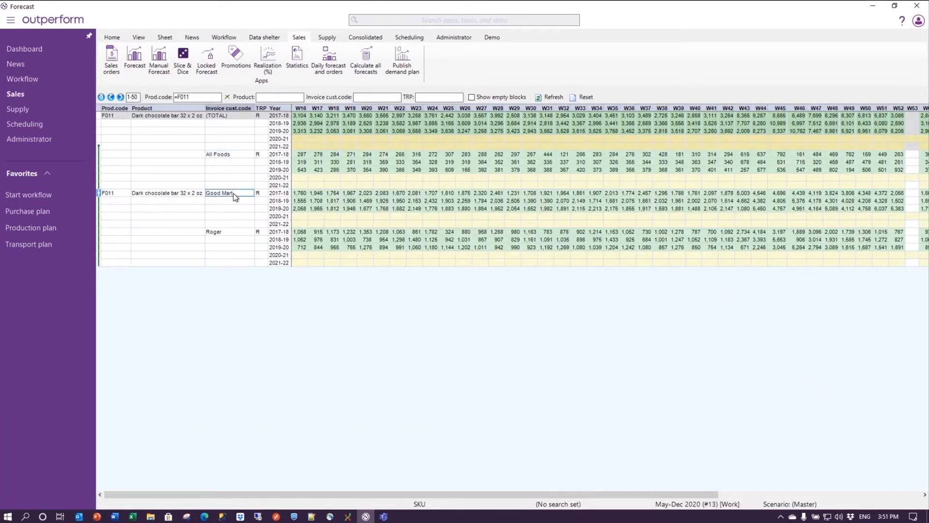
pyautogui.click(234, 232)
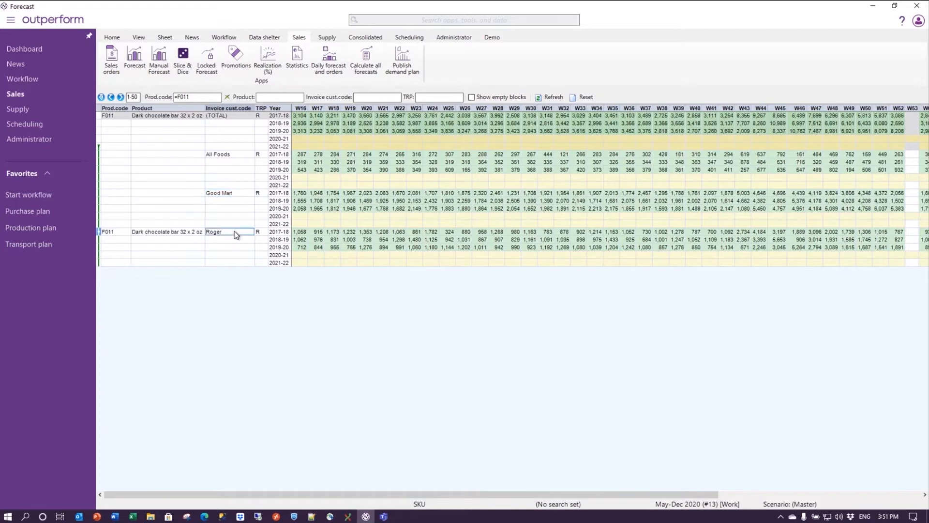
# Examine the year-over-year sales chart for the F011 total and for each customer in turn.
pyautogui.click(222, 118)
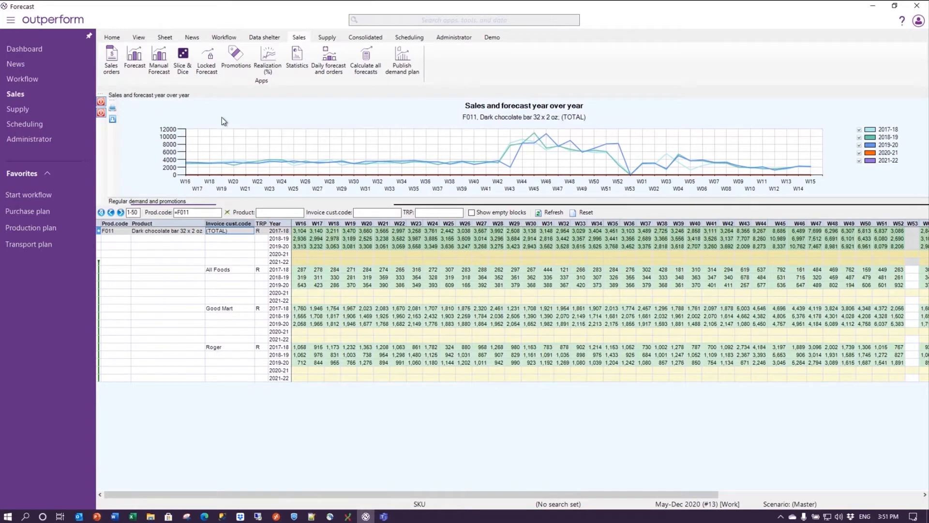
pyautogui.click(225, 270)
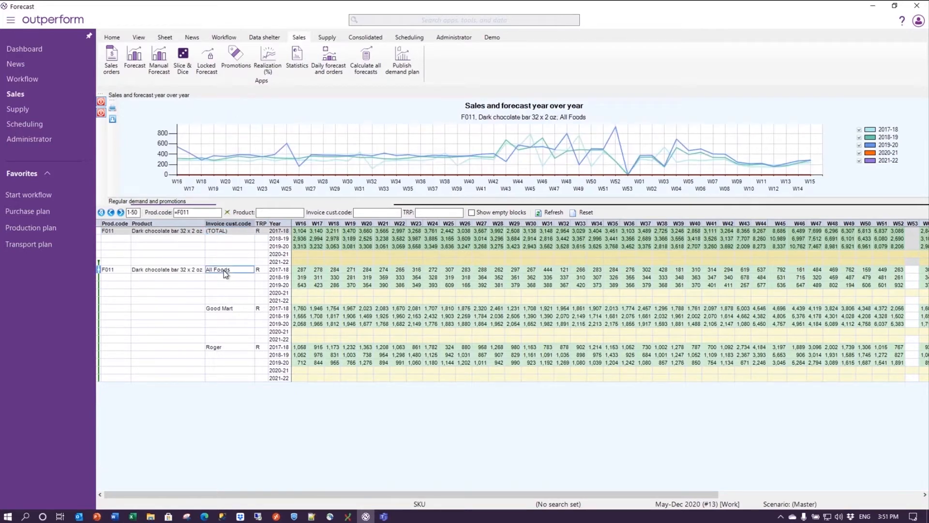
pyautogui.click(220, 312)
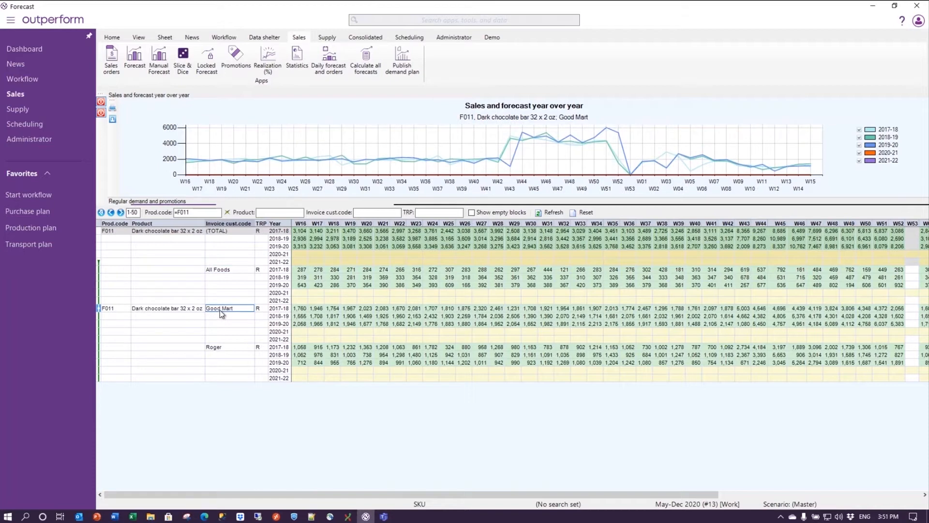
pyautogui.click(216, 349)
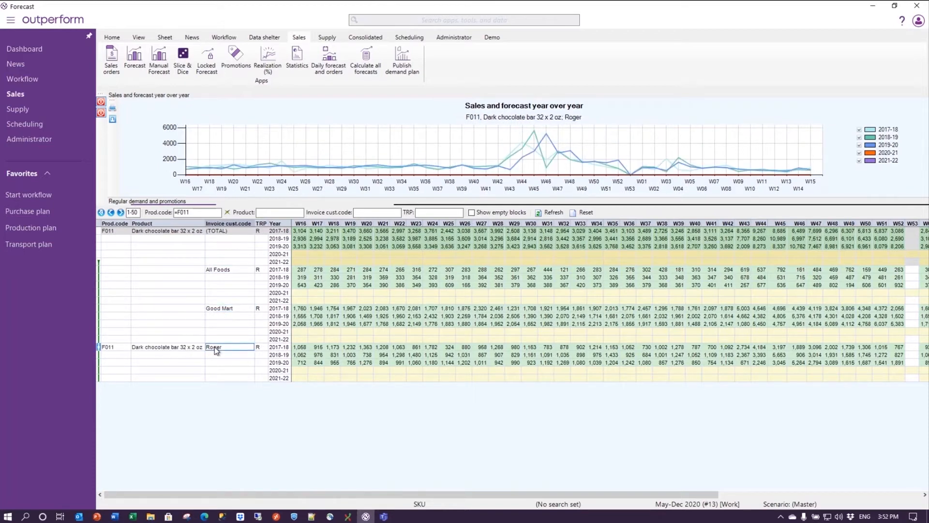
# Calculate the 2020-21 and 2021-22 forecasts of product F011 for customer All Foods.
pyautogui.click(300, 291)
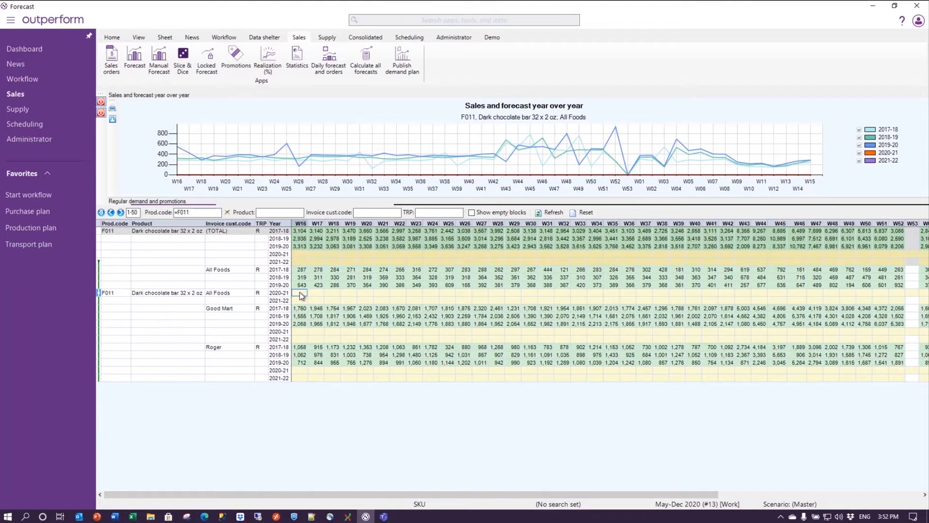
pyautogui.rightClick(301, 295)
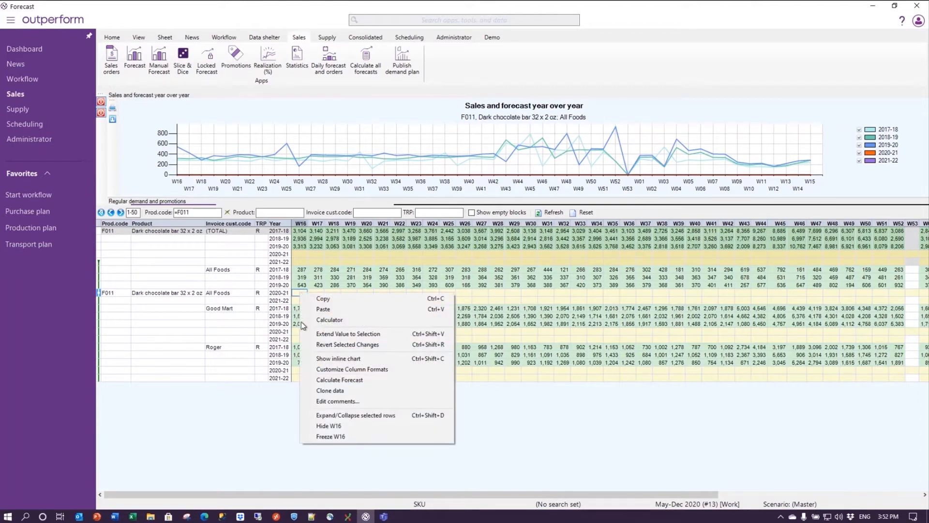
pyautogui.click(336, 380)
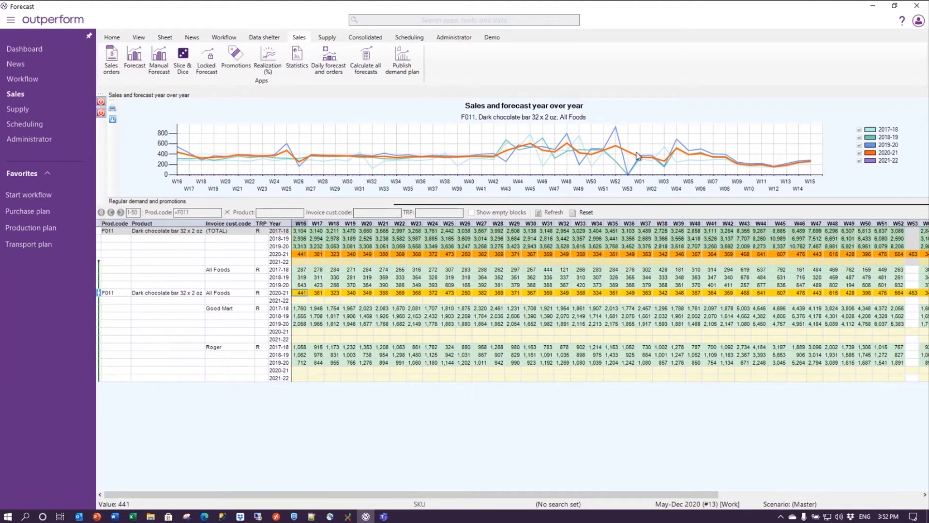
pyautogui.click(302, 302)
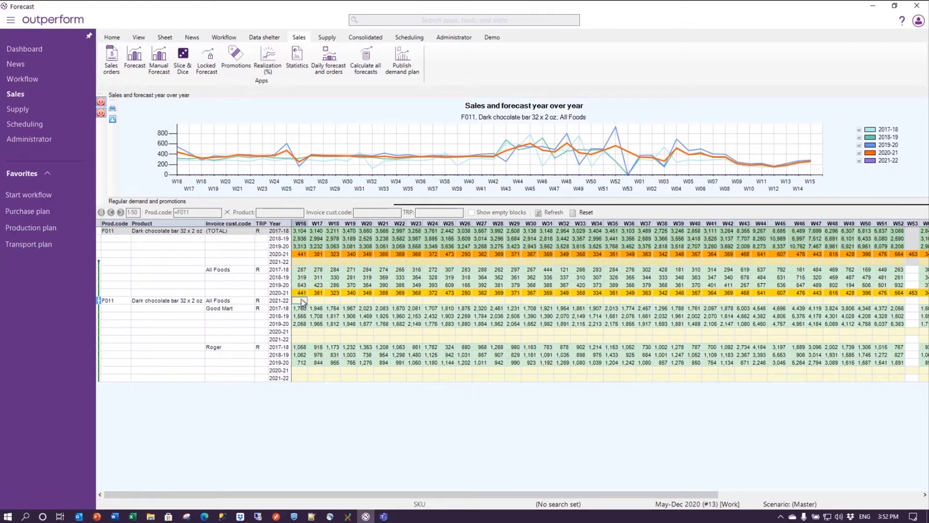
pyautogui.doubleClick(301, 298)
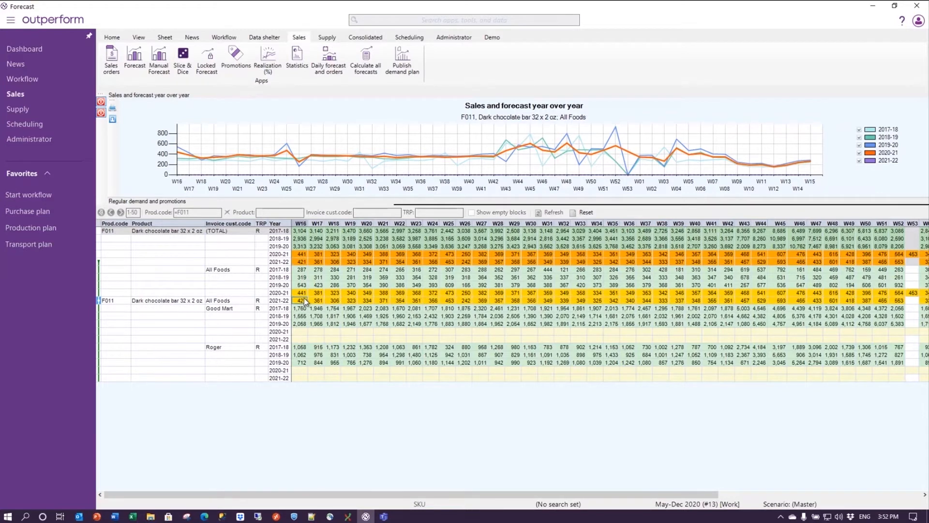
# Calculate both years' forecasts for the other two F011 customers, and review their charts and the total's.
pyautogui.moveTo(302, 315); pyautogui.dragTo(301, 379)
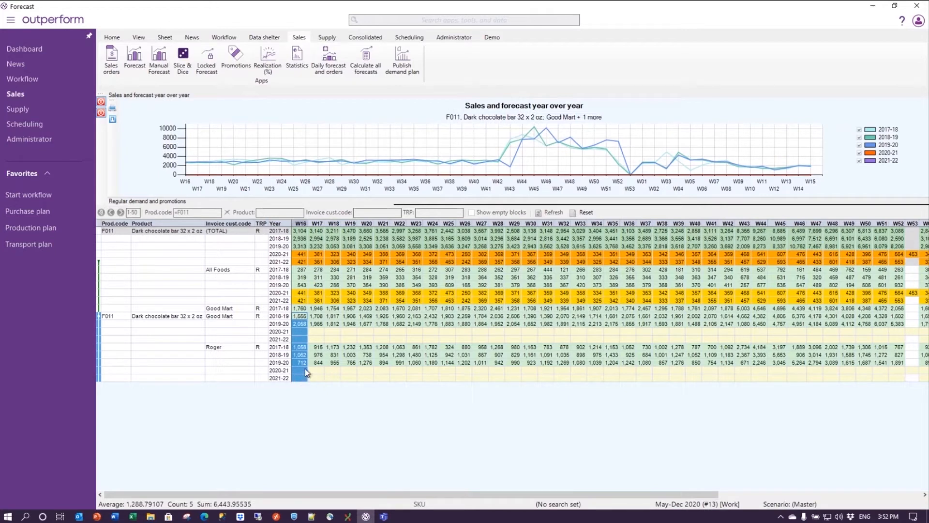
pyautogui.press('F9')
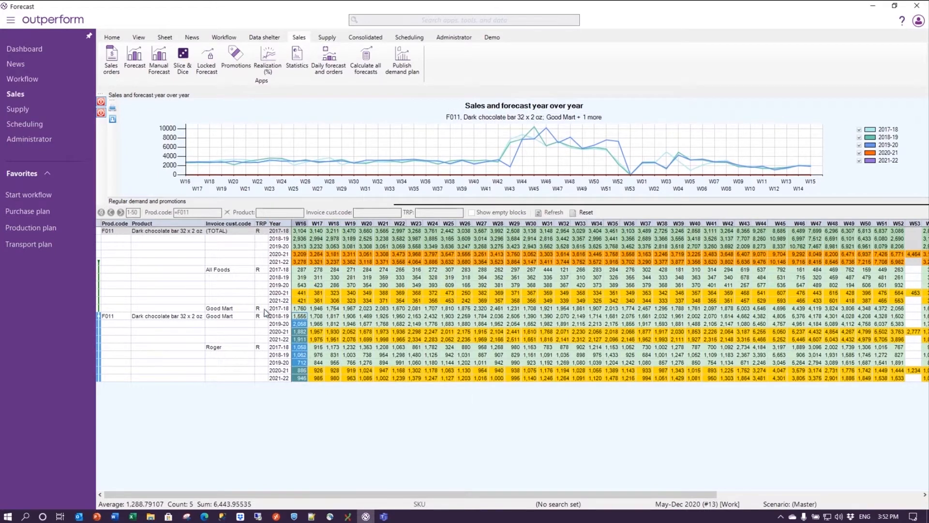
pyautogui.click(236, 317)
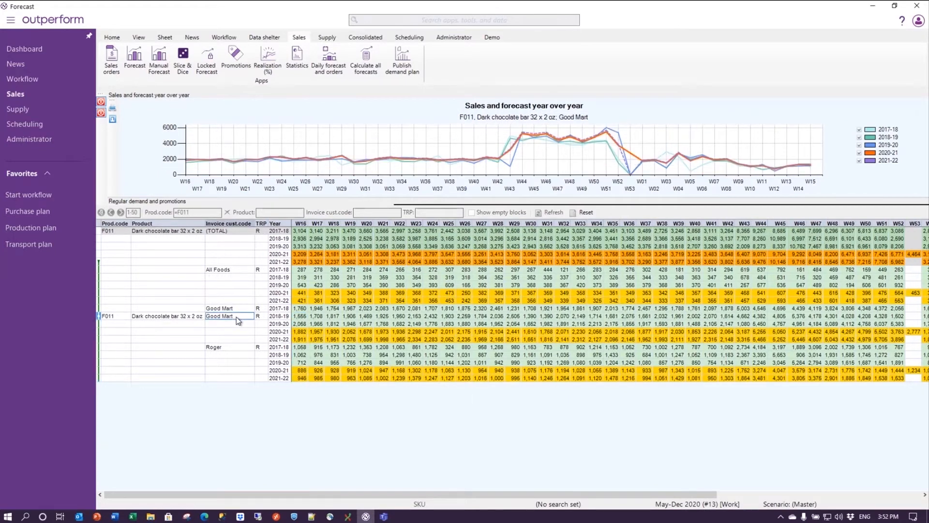
pyautogui.click(231, 348)
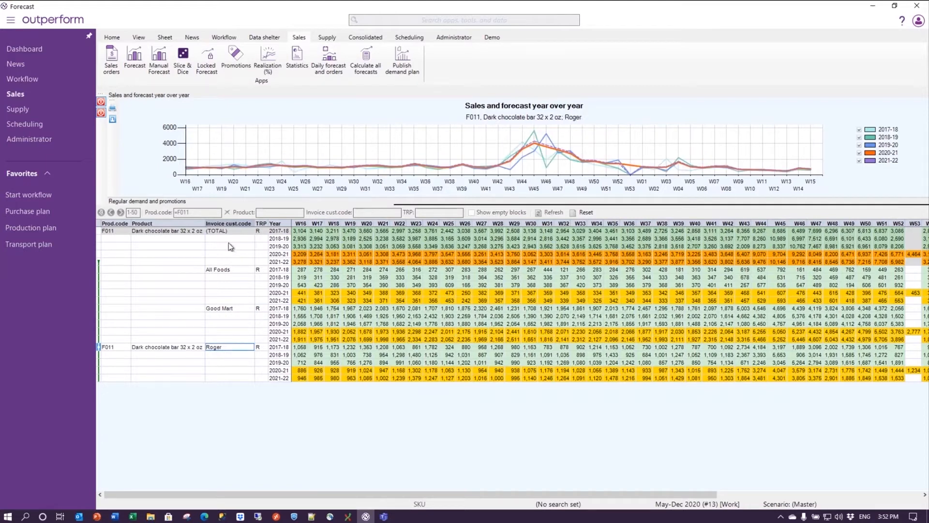
pyautogui.click(221, 232)
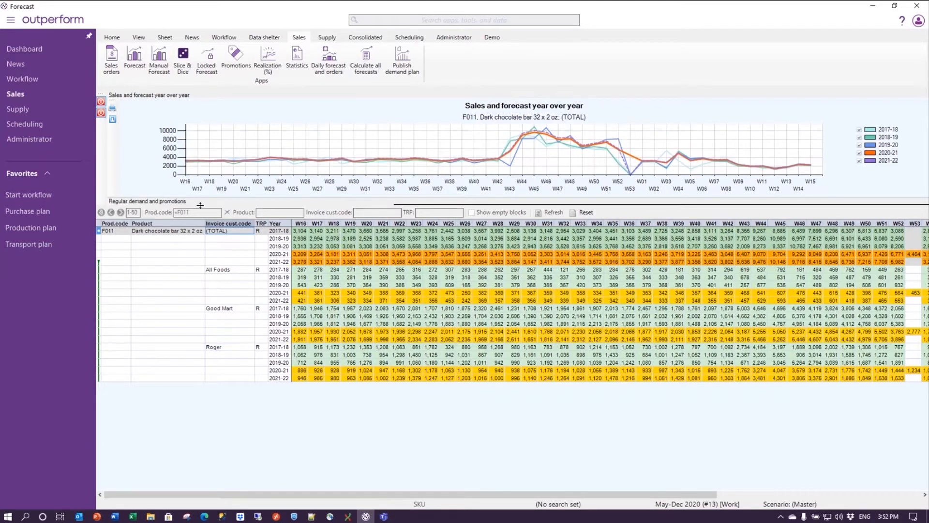
# Save the forecast changes and publish the May-Dec 2020 (#13) sales plan into daily demand for operations.
pyautogui.click(119, 41)
pyautogui.click(116, 59)
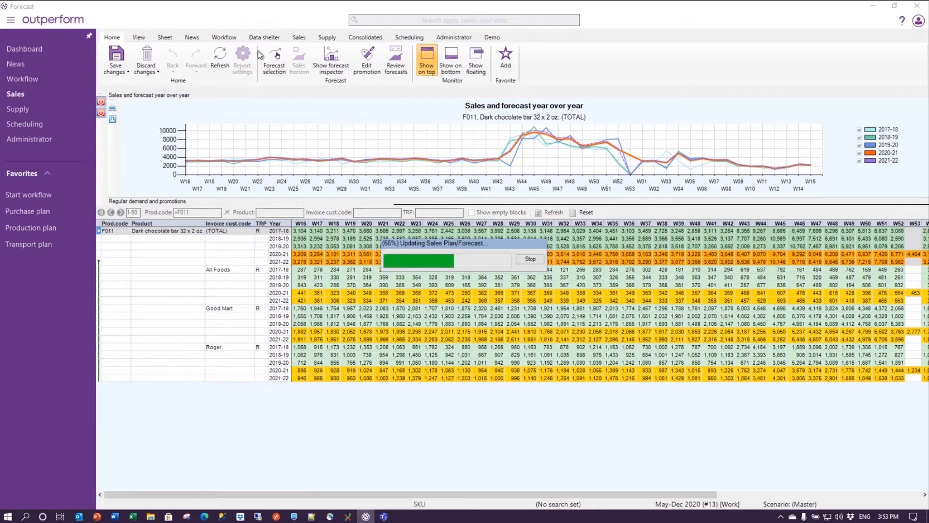
pyautogui.click(303, 37)
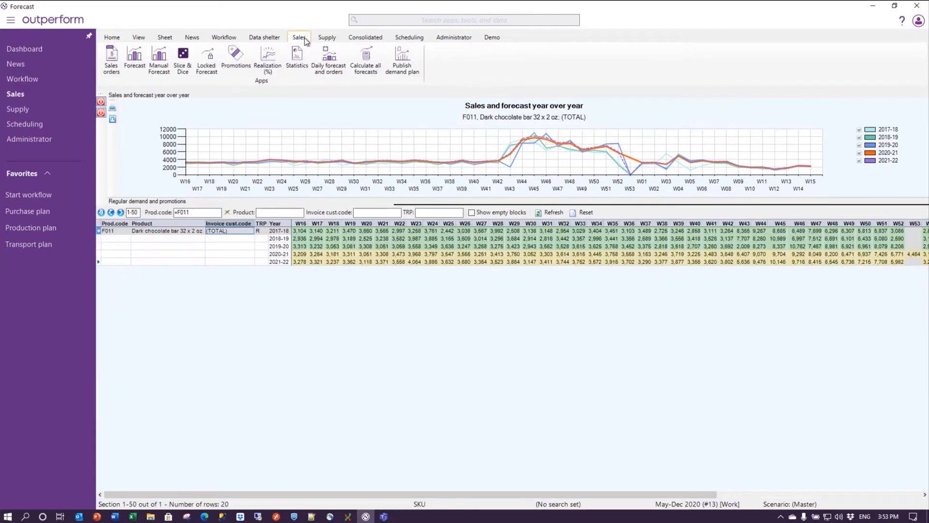
pyautogui.click(402, 66)
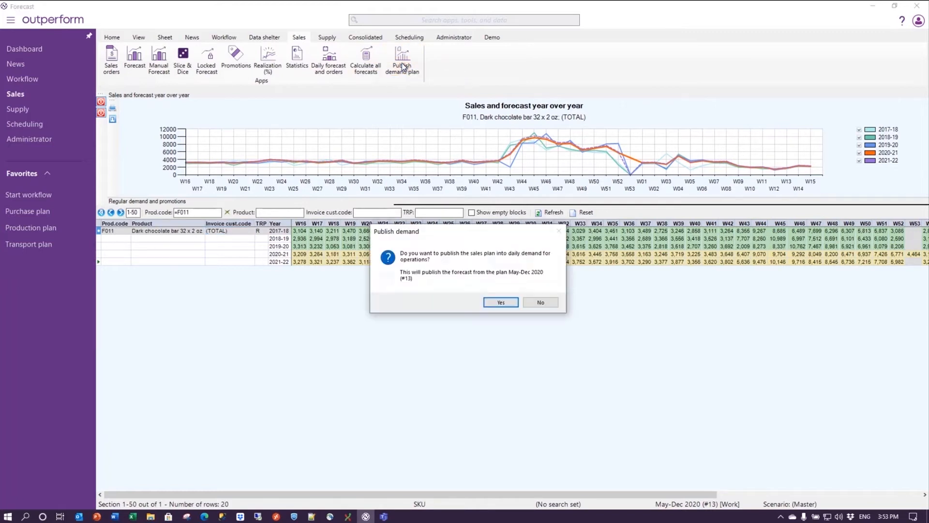
pyautogui.click(502, 302)
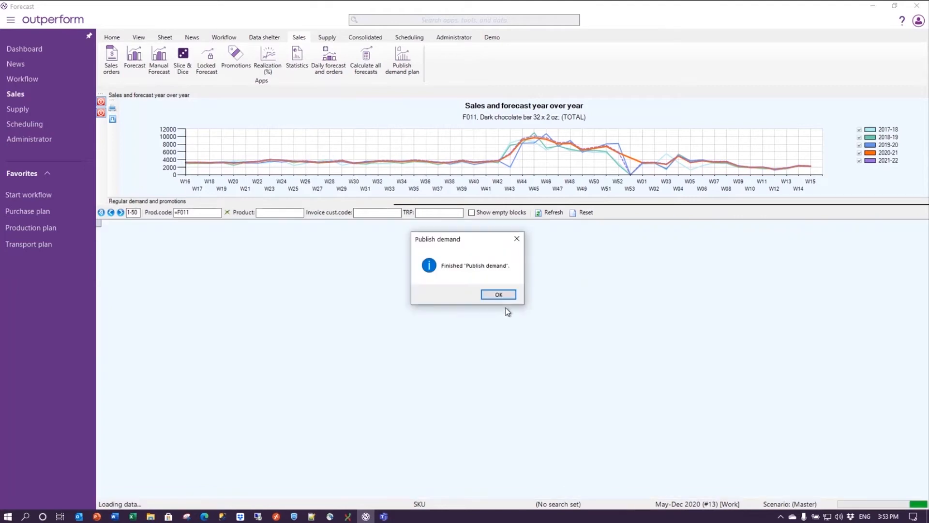
pyautogui.click(495, 293)
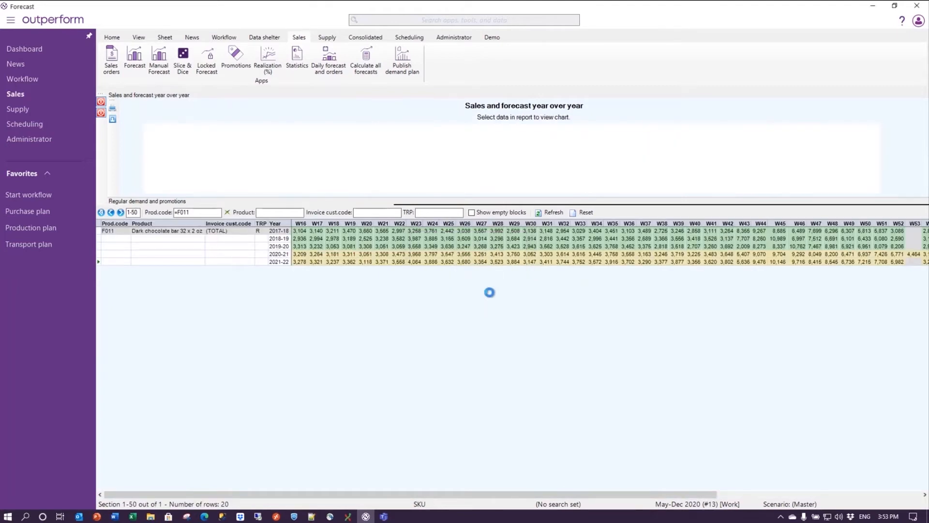
# Open the supply Workbench for the dark chocolate bar F011 at warehouse DAL.
pyautogui.click(189, 232)
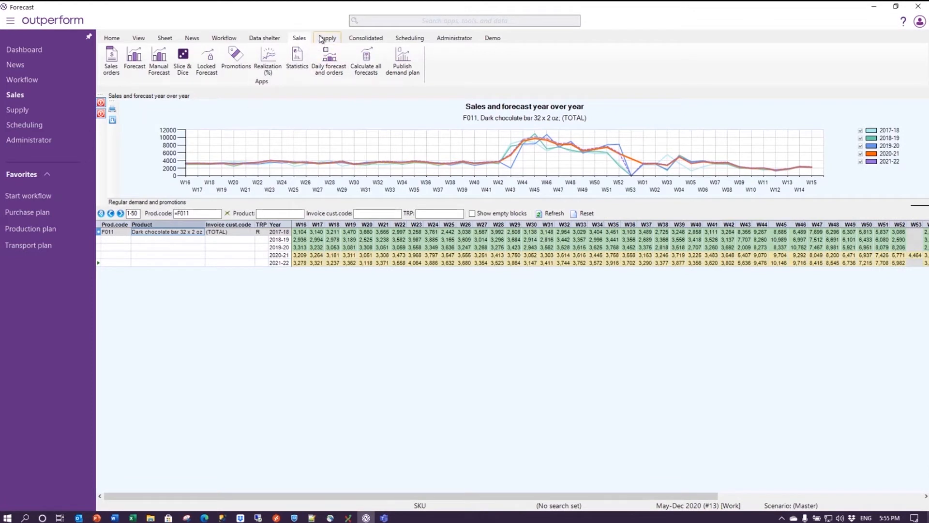
pyautogui.click(326, 39)
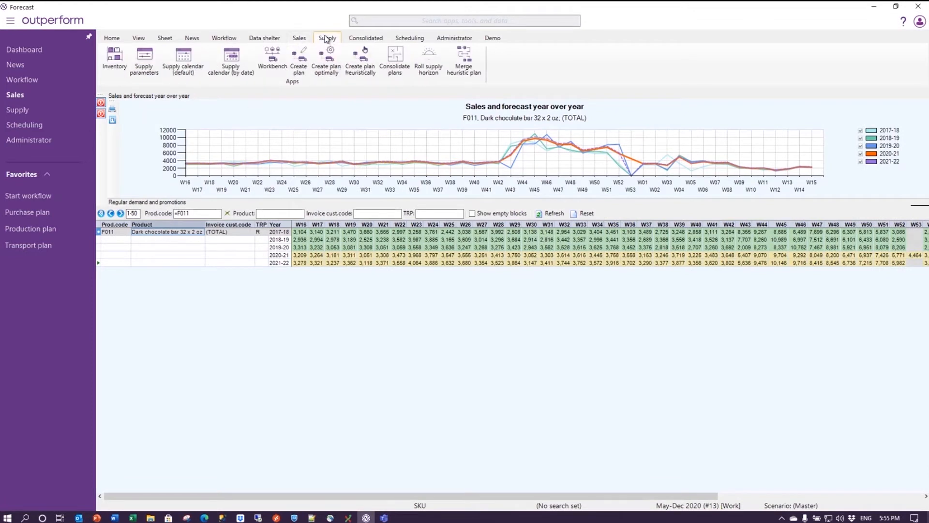
pyautogui.click(269, 59)
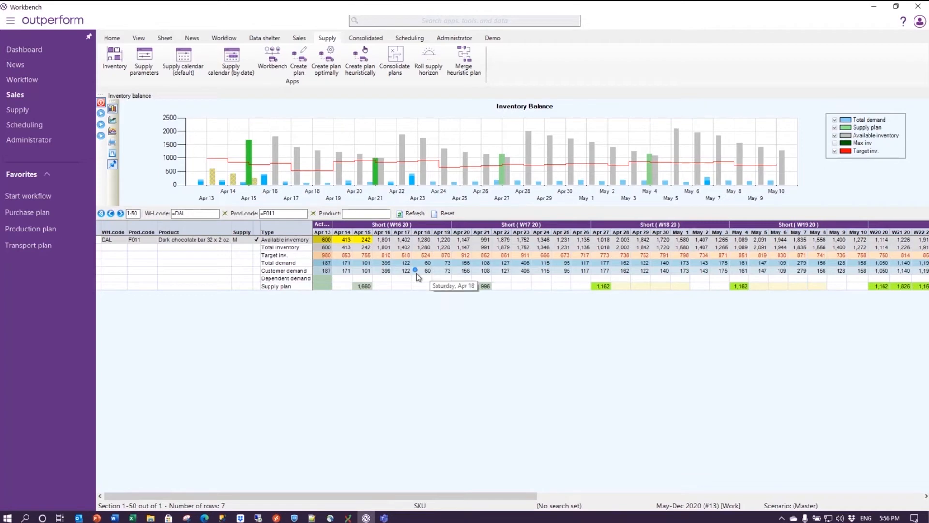
# Inspect the F011 supply plan details for Apr 15, Apr 21 and Apr 27.
pyautogui.click(356, 288)
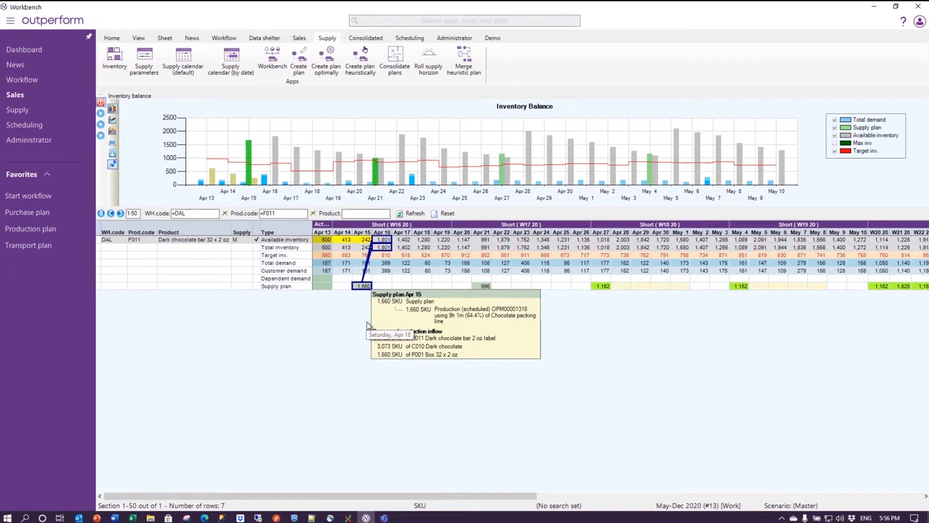
pyautogui.click(475, 285)
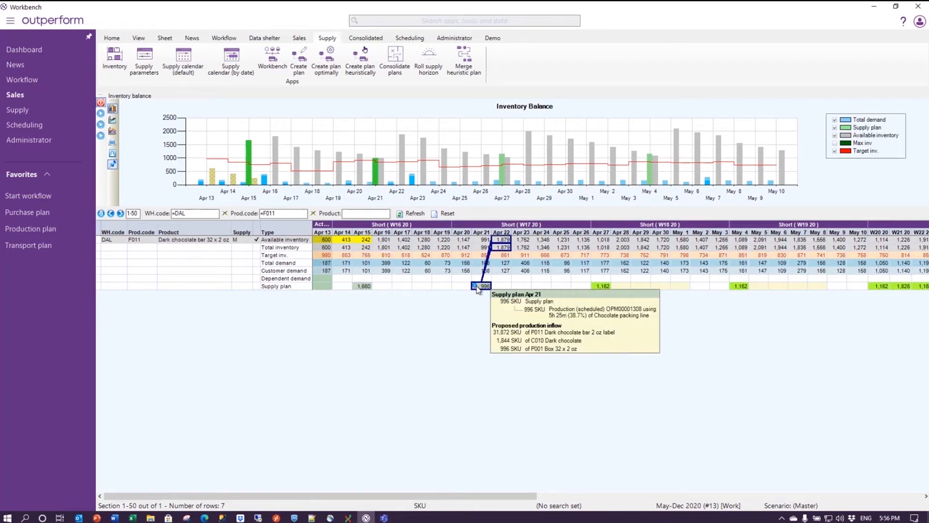
pyautogui.click(597, 286)
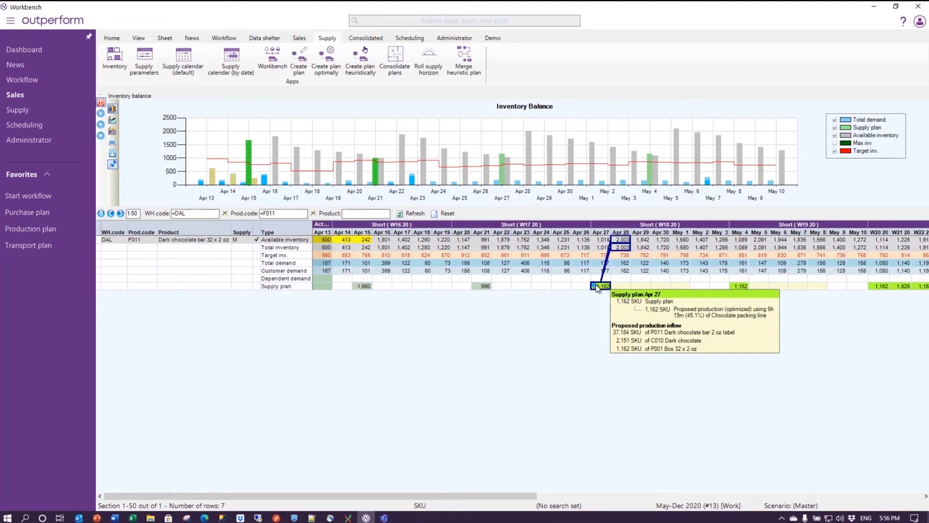
# Broaden the Workbench product code filter from an exact match to 011 so it also covers the bar's label.
pyautogui.doubleClick(265, 213)
pyautogui.press('Right')
pyautogui.press('Left')
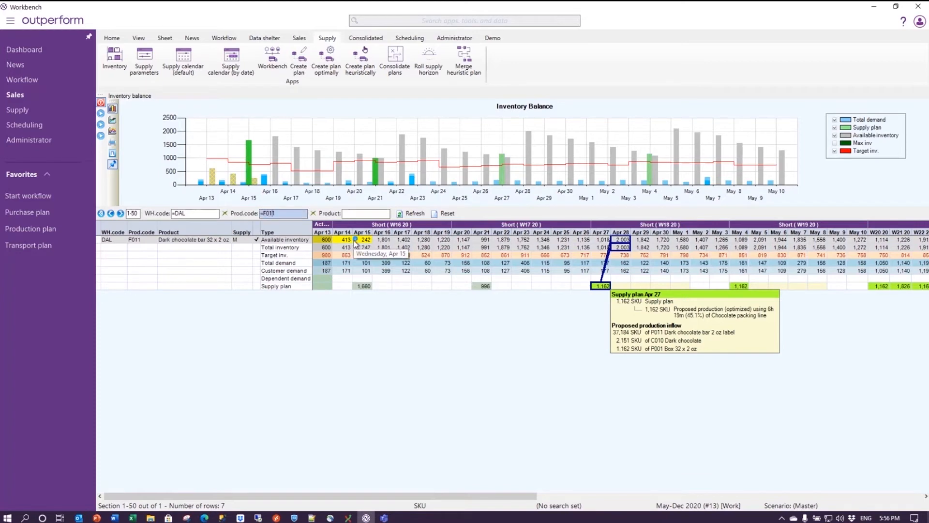
pyautogui.press('BackSpace')
pyautogui.press('BackSpace')
pyautogui.press('Return')
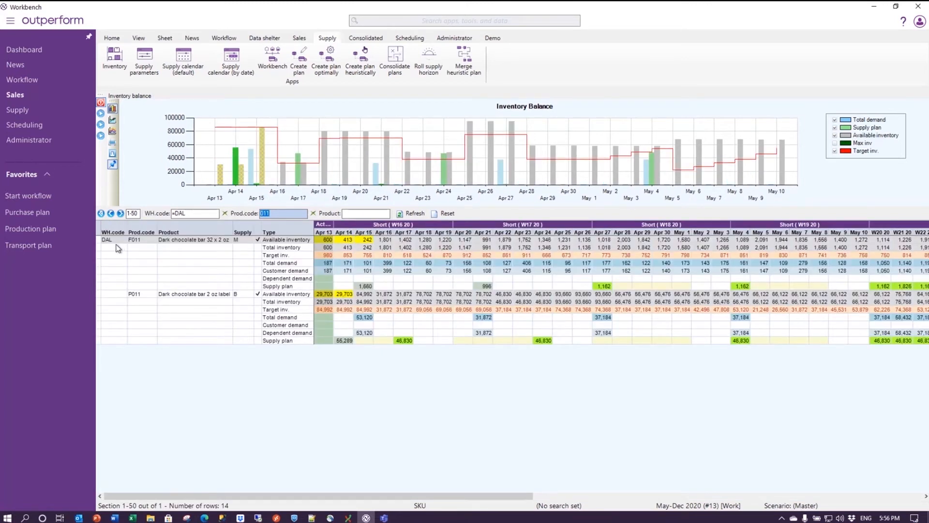
# Inspect the supply plan details of the chocolate bar label P011 for Apr 14 and Apr 17.
pyautogui.click(244, 295)
pyautogui.moveTo(345, 342)
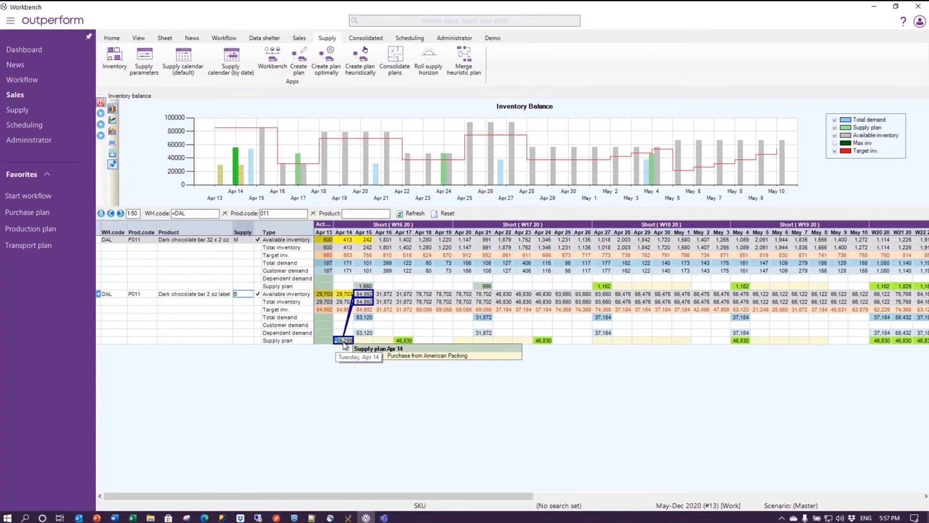
pyautogui.click(399, 340)
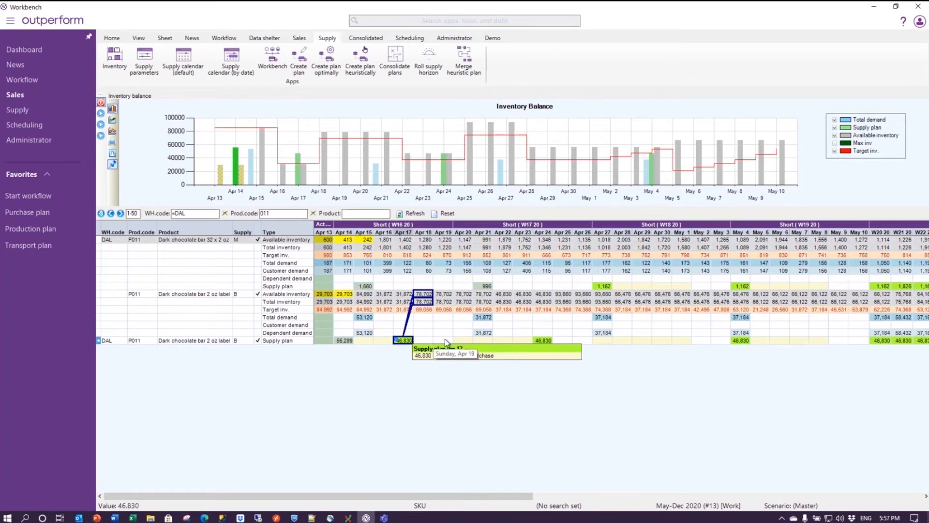
# Consolidate the demand plan, supply plan and inventory projection for the 011 items through the end of the supply horizon.
pyautogui.moveTo(478, 335)
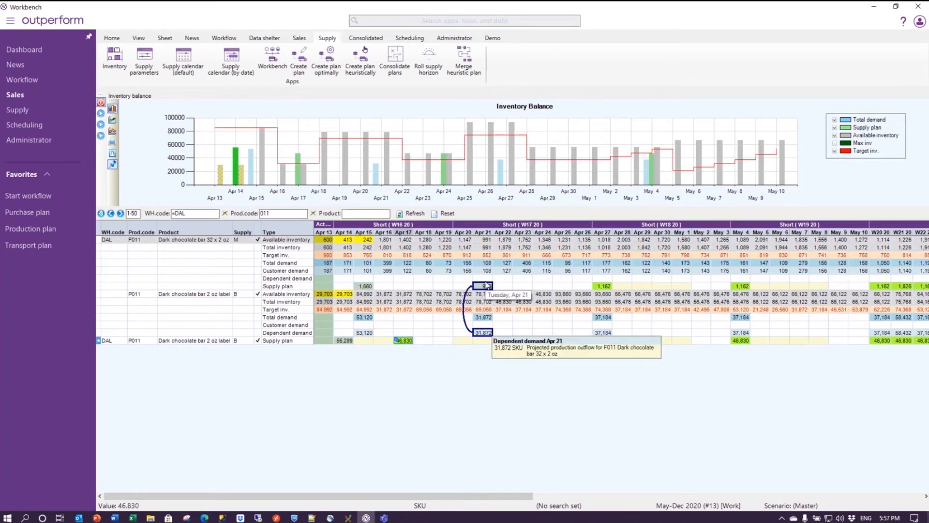
pyautogui.moveTo(475, 286)
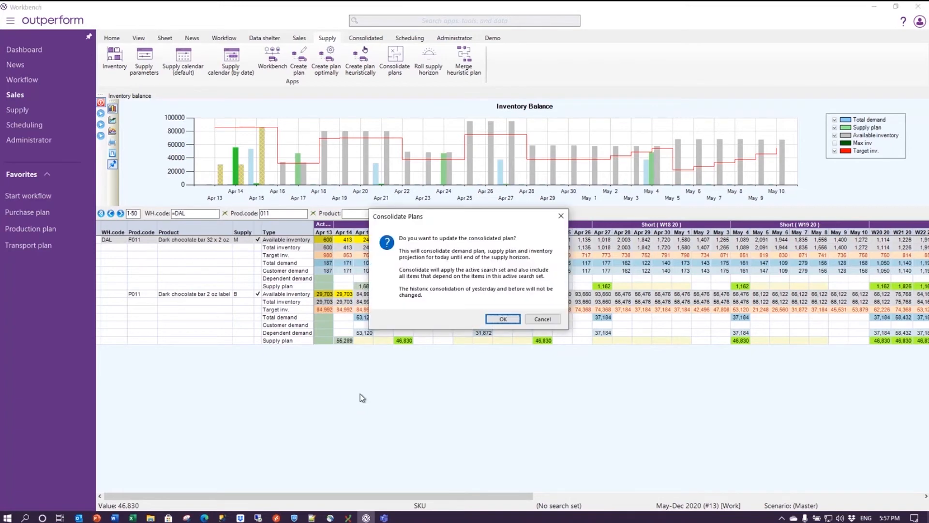
pyautogui.click(502, 321)
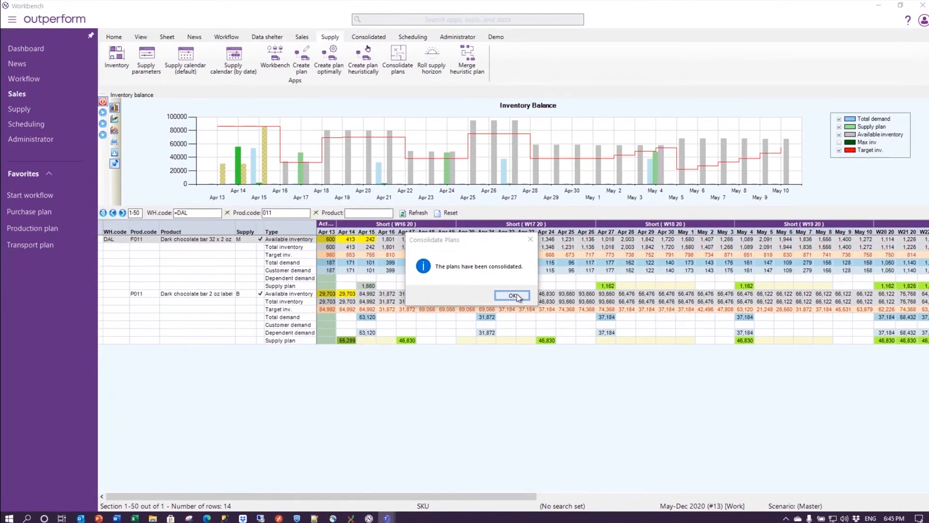
pyautogui.click(513, 296)
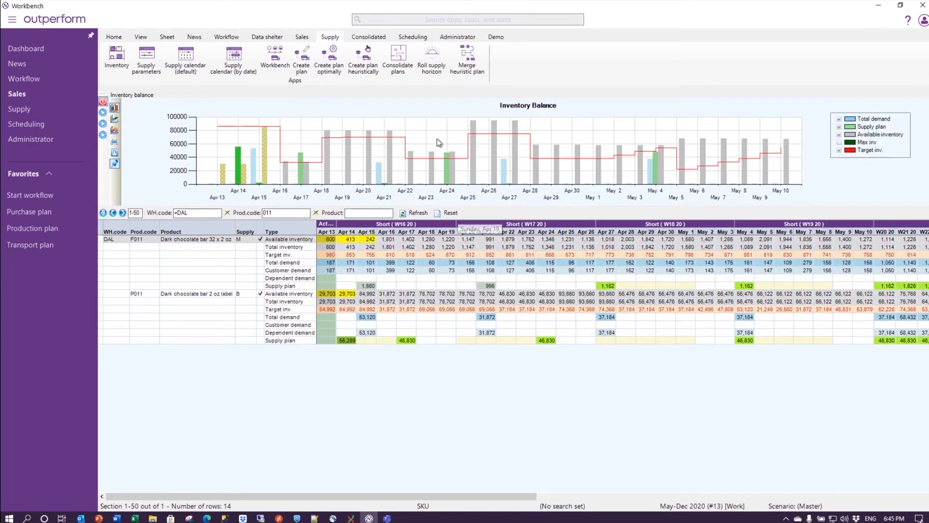
# Open the purchase order export and check the product code and delivery date of the first P011 label order.
pyautogui.click(367, 37)
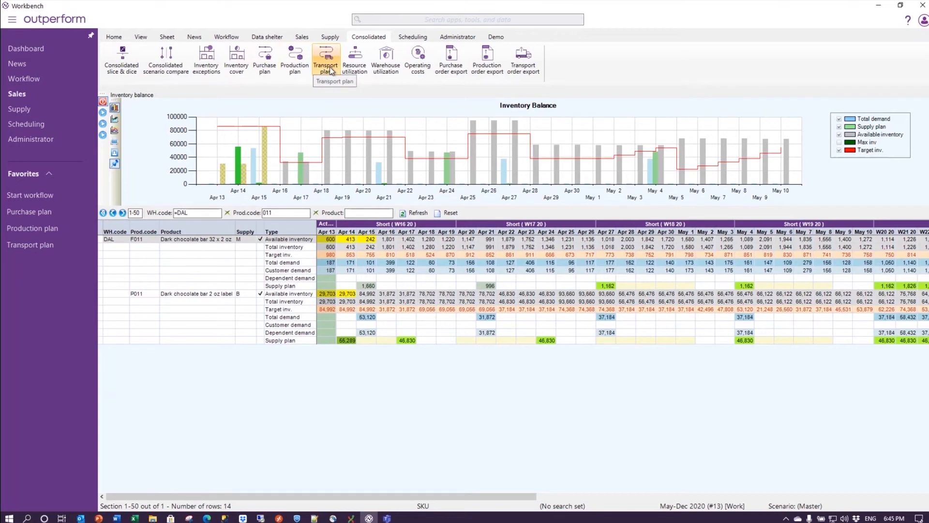
pyautogui.click(450, 69)
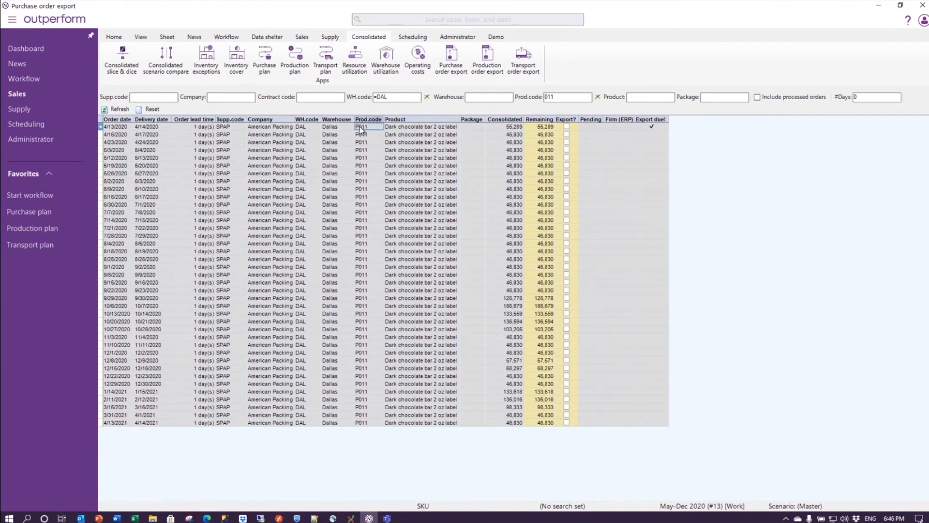
pyautogui.click(358, 128)
pyautogui.click(151, 127)
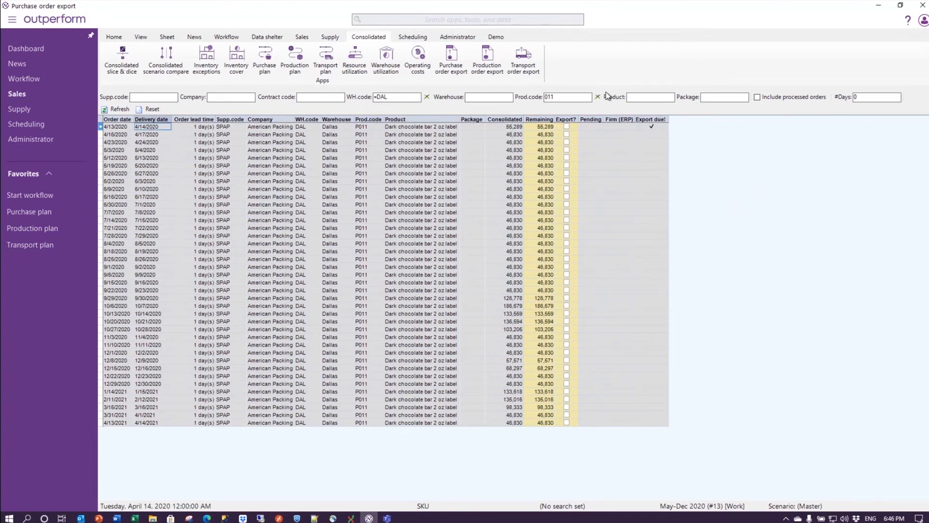
# Remove the DAL warehouse and 011 product filters, reload the purchase orders, and flag all those ordered 4/13/2020 for export.
pyautogui.click(599, 99)
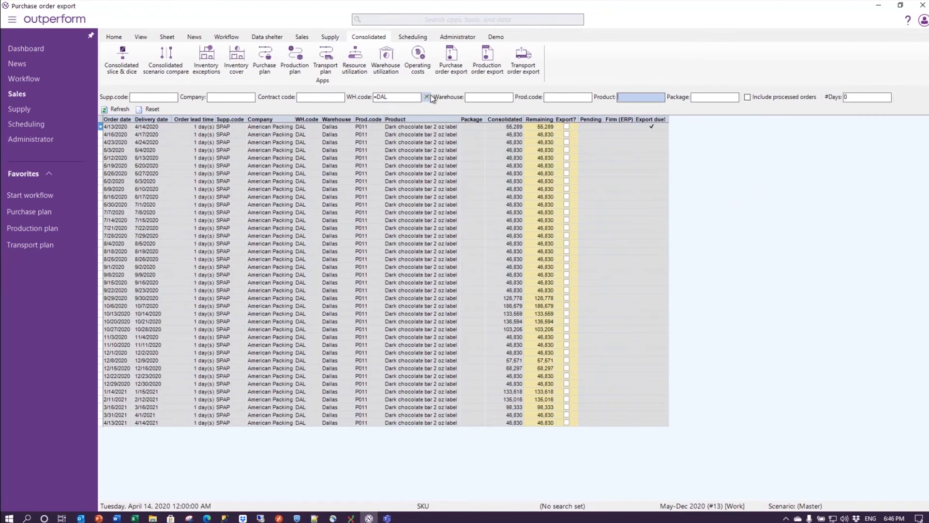
pyautogui.click(429, 98)
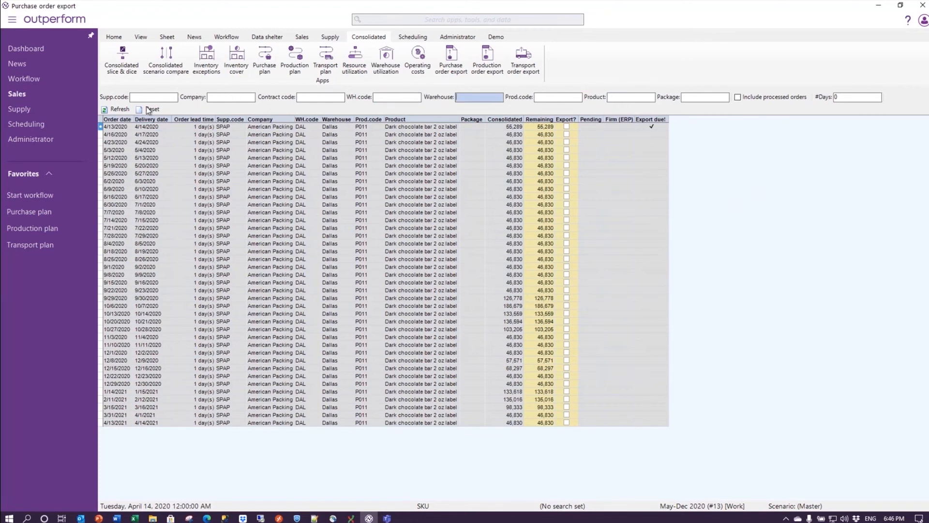
pyautogui.click(110, 110)
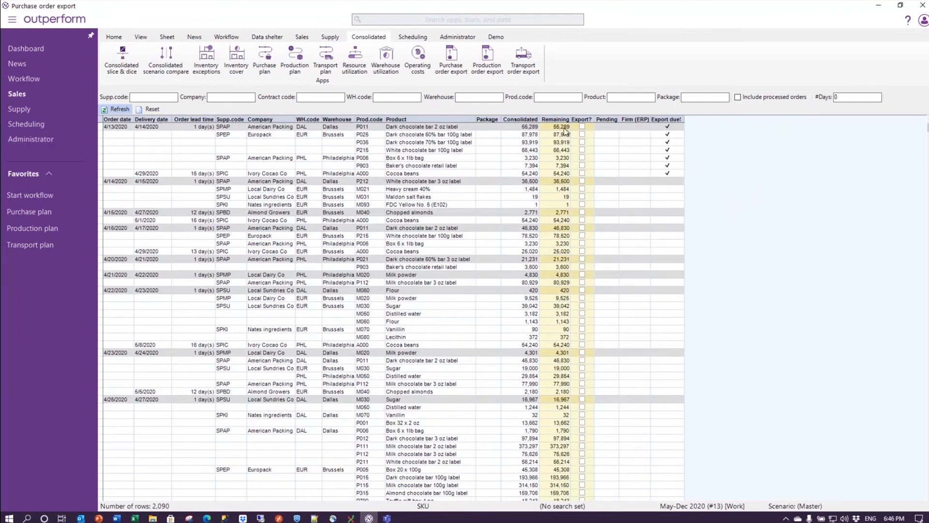
pyautogui.moveTo(592, 129); pyautogui.dragTo(593, 176)
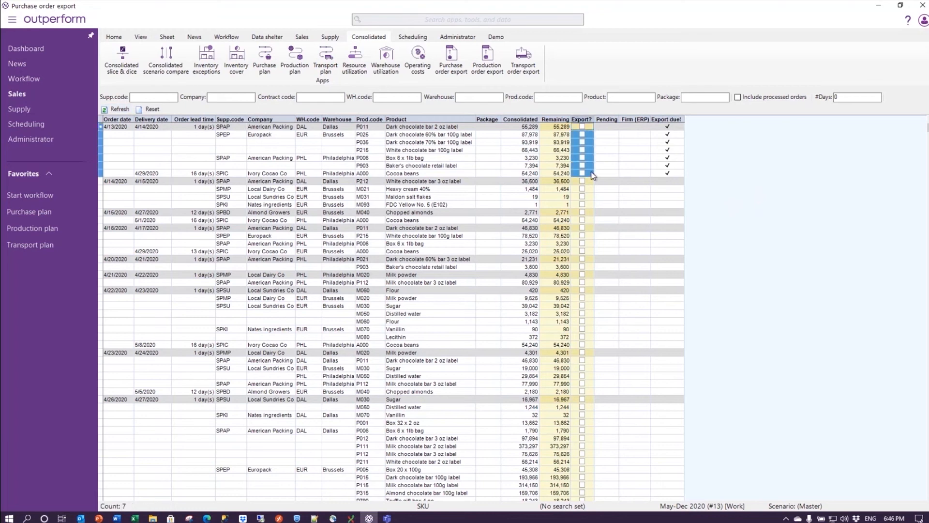
pyautogui.press('space')
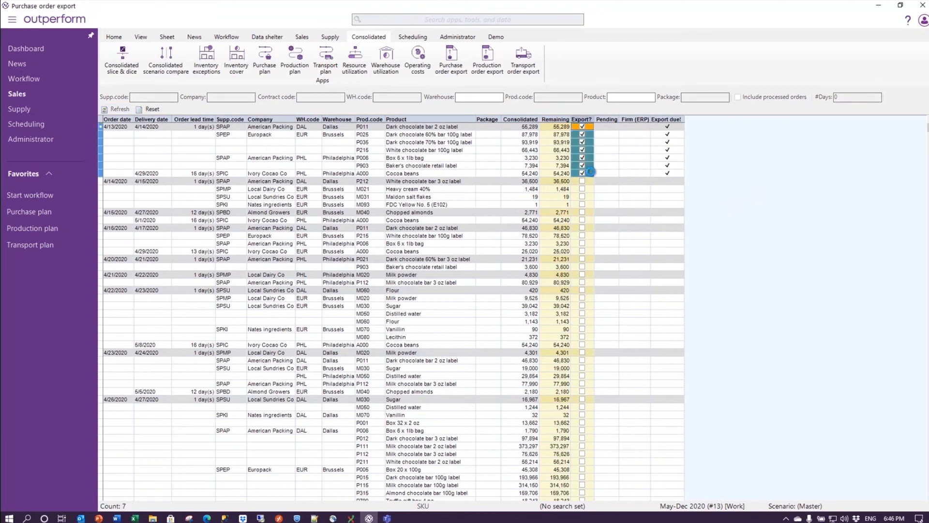
# In the production order export, flag all Brussels production orders dated 4/15/2020 for export.
pyautogui.click(486, 63)
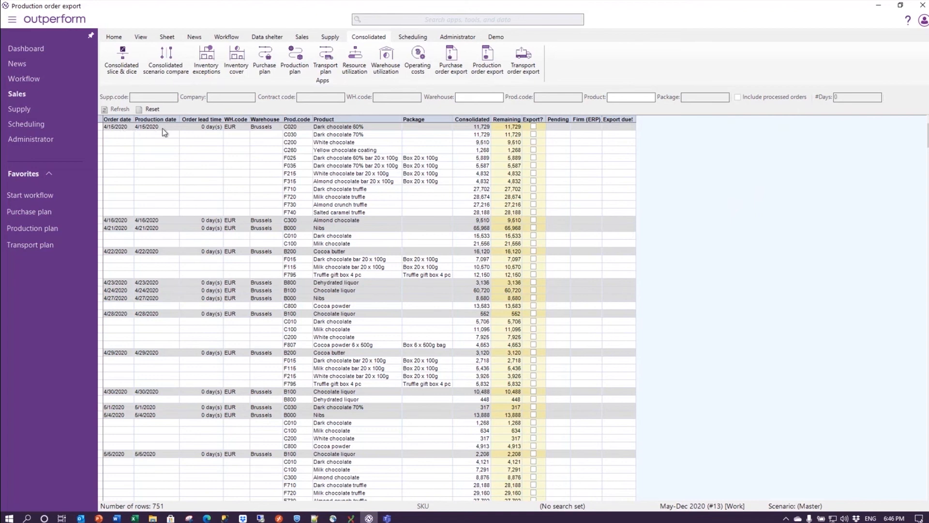
pyautogui.moveTo(542, 128); pyautogui.dragTo(545, 208)
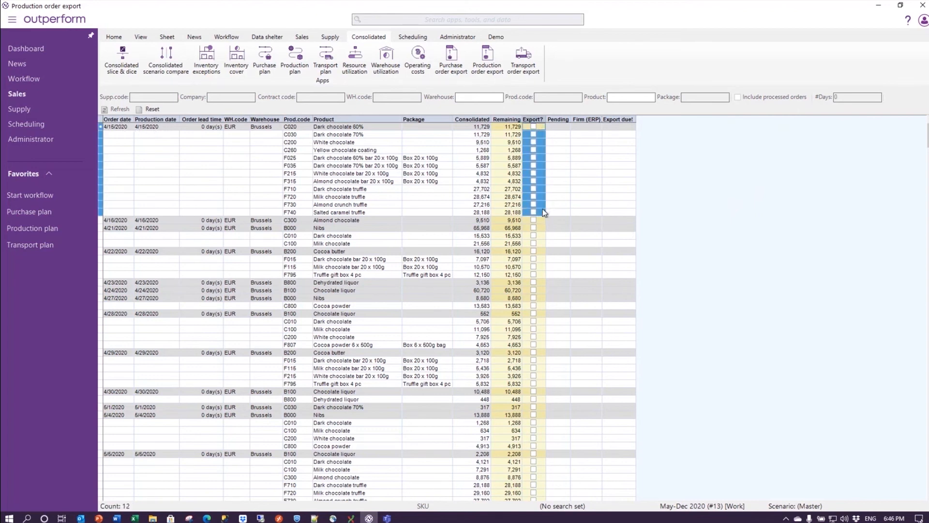
pyautogui.press('space')
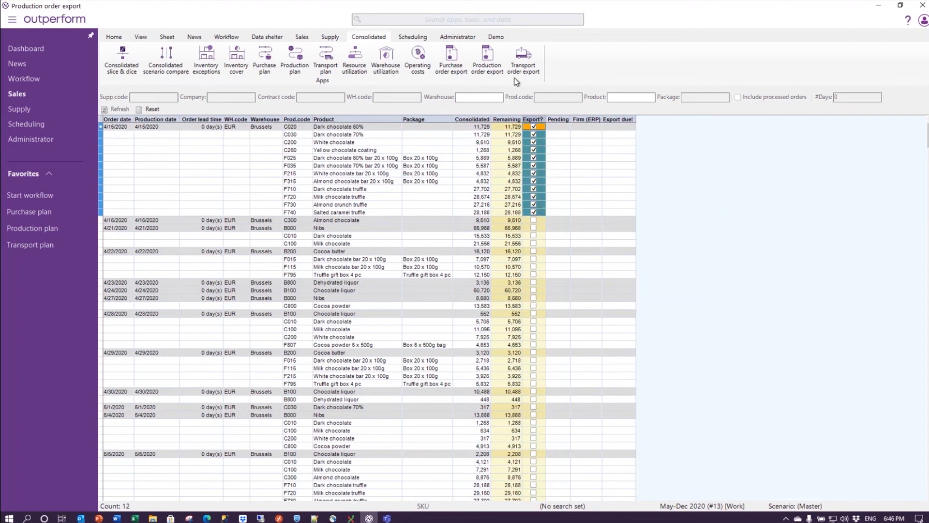
# In the transport order export, flag the first Nibs and Baker's chocolate orders from Philadelphia to Dallas and save the changes.
pyautogui.click(525, 53)
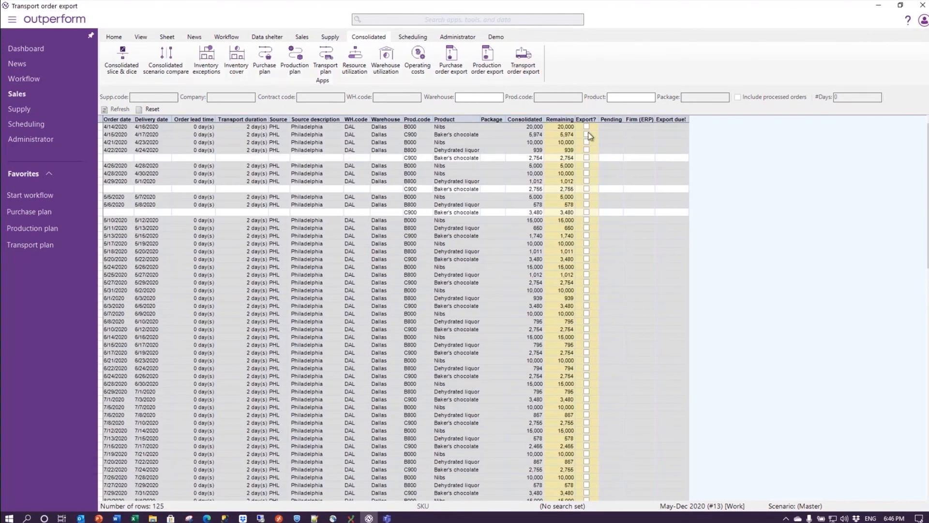
pyautogui.moveTo(587, 128); pyautogui.dragTo(587, 132)
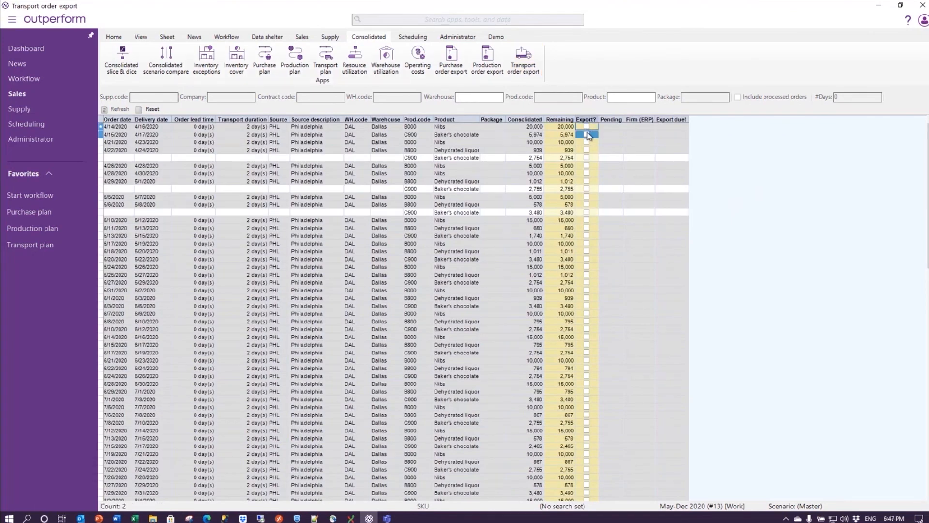
pyautogui.press('space')
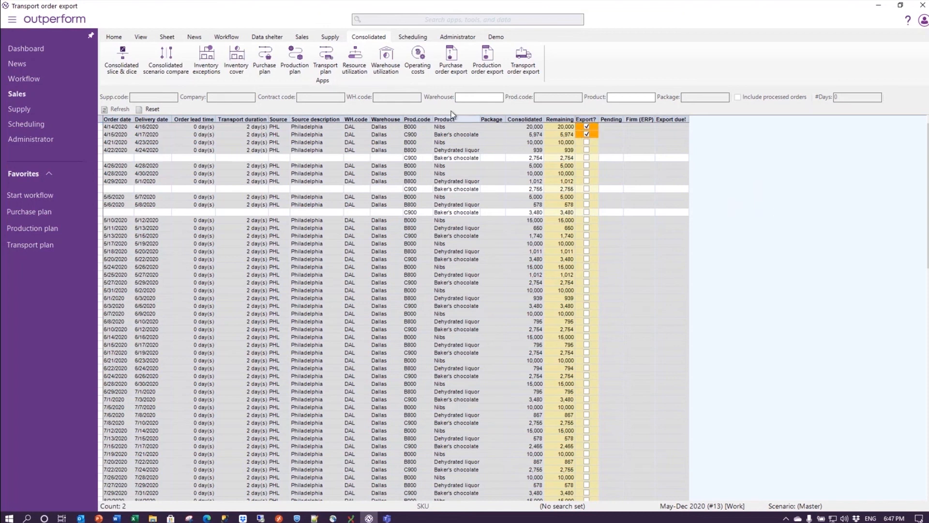
pyautogui.click(114, 36)
pyautogui.click(117, 62)
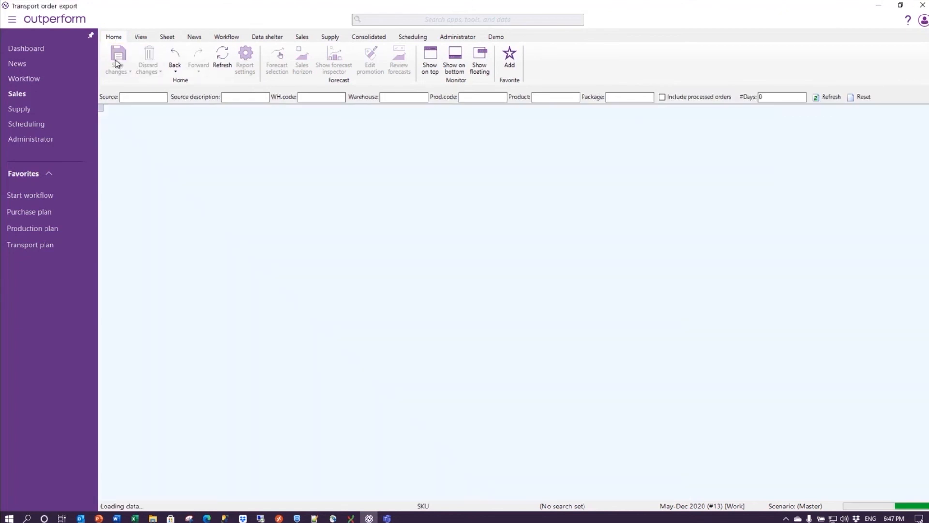